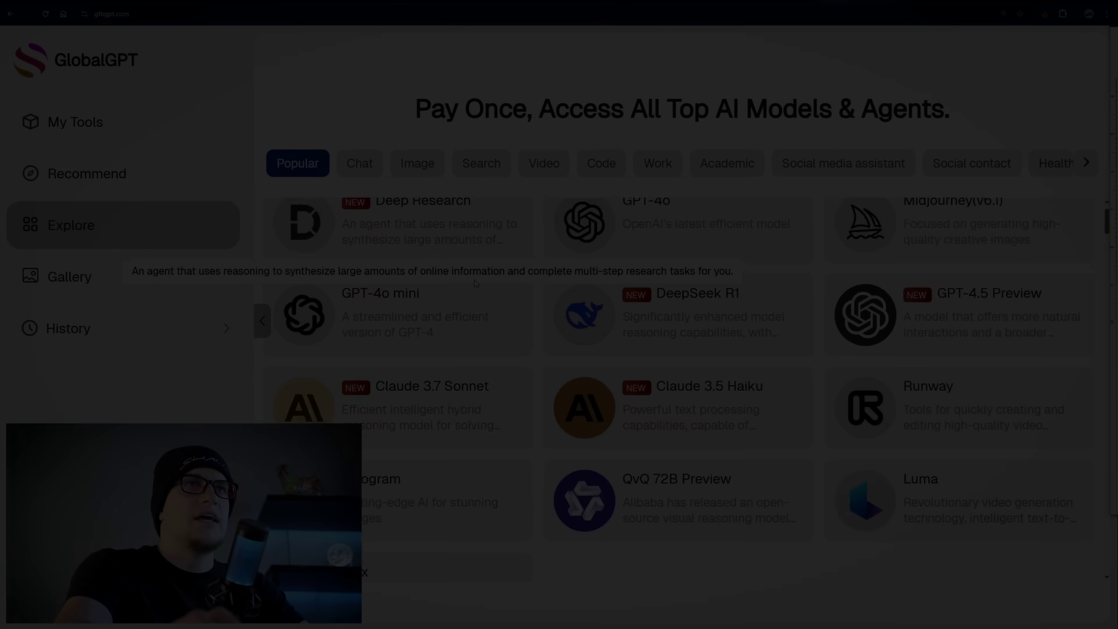
Open a GPT-4o chat and ask it to write an article on the importance of different LLMs
scroll(480, 286, "down", 5)
scroll(489, 289, "up", 6)
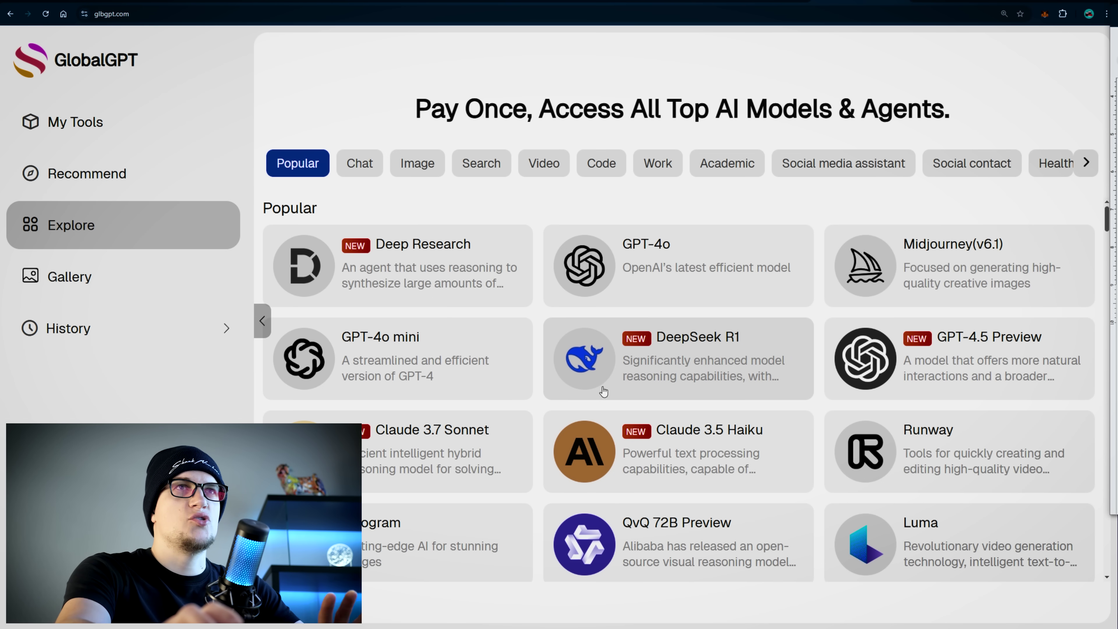
scroll(484, 308, "down", 6)
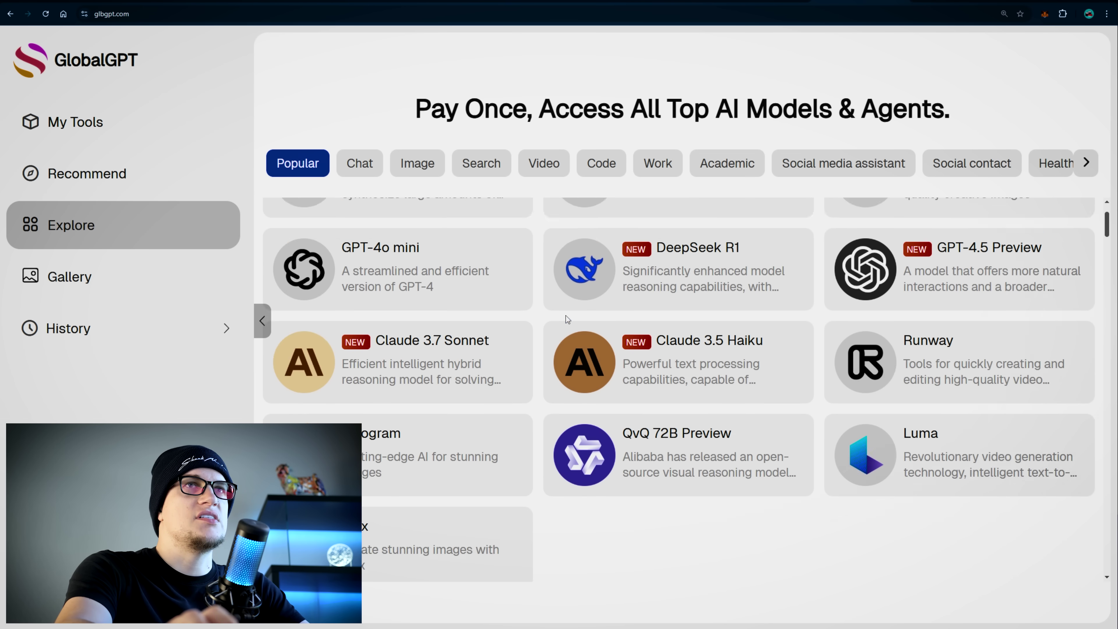
scroll(567, 320, "down", 8)
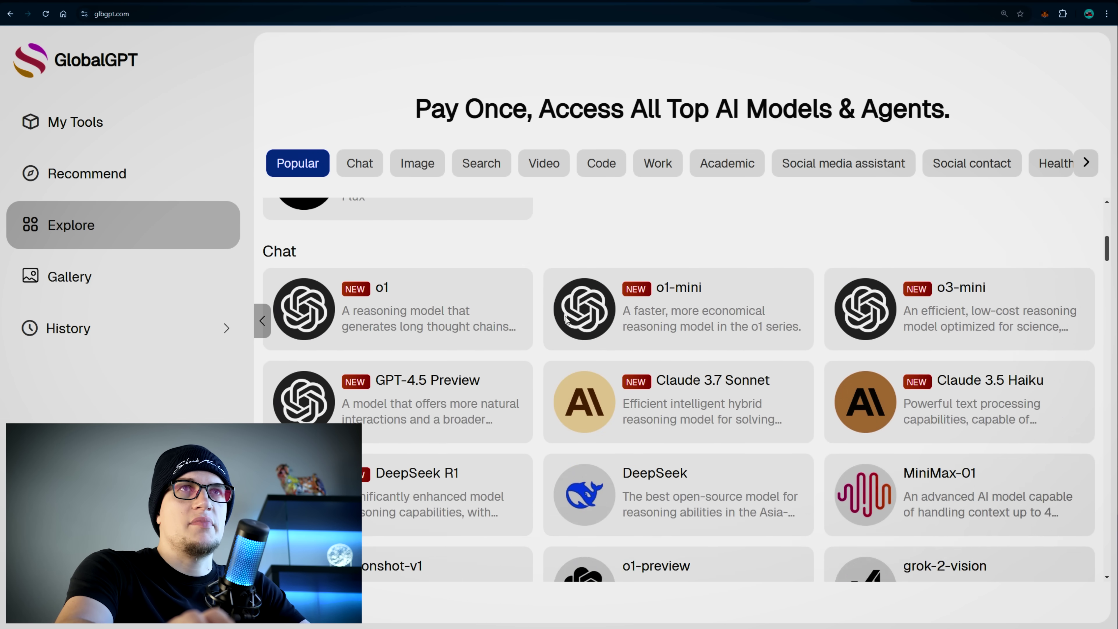
scroll(567, 322, "down", 8)
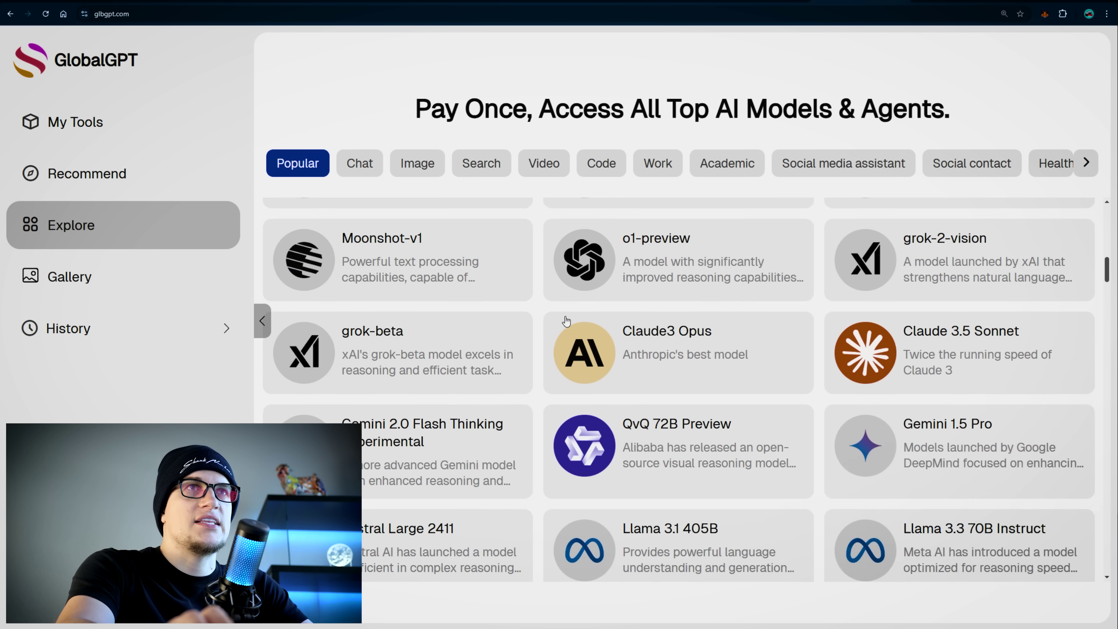
scroll(567, 321, "down", 8)
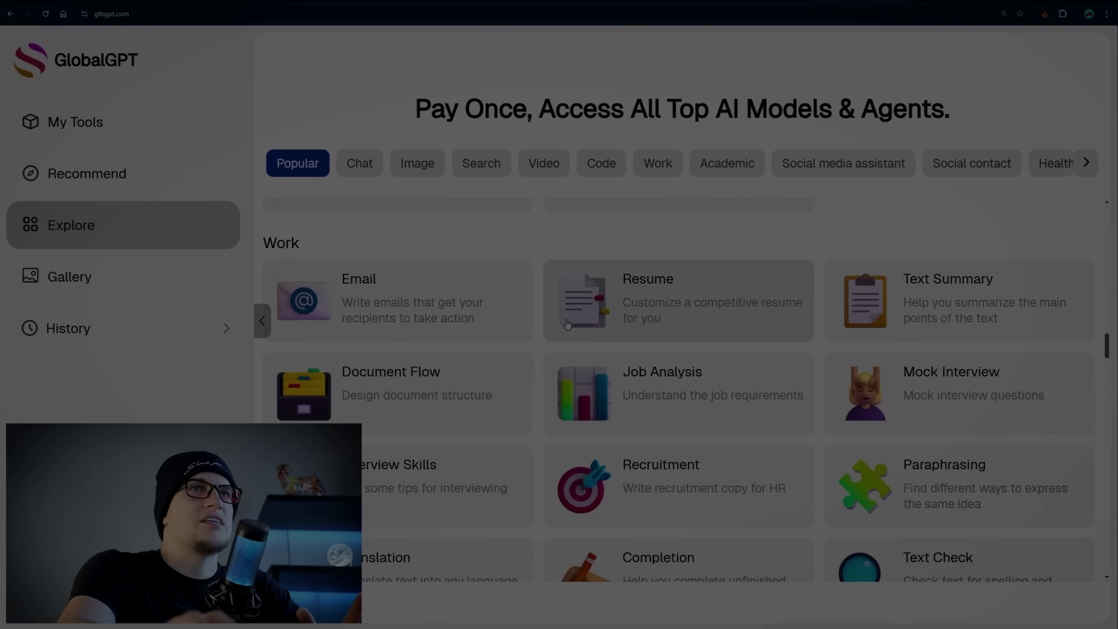
scroll(568, 324, "up", 6)
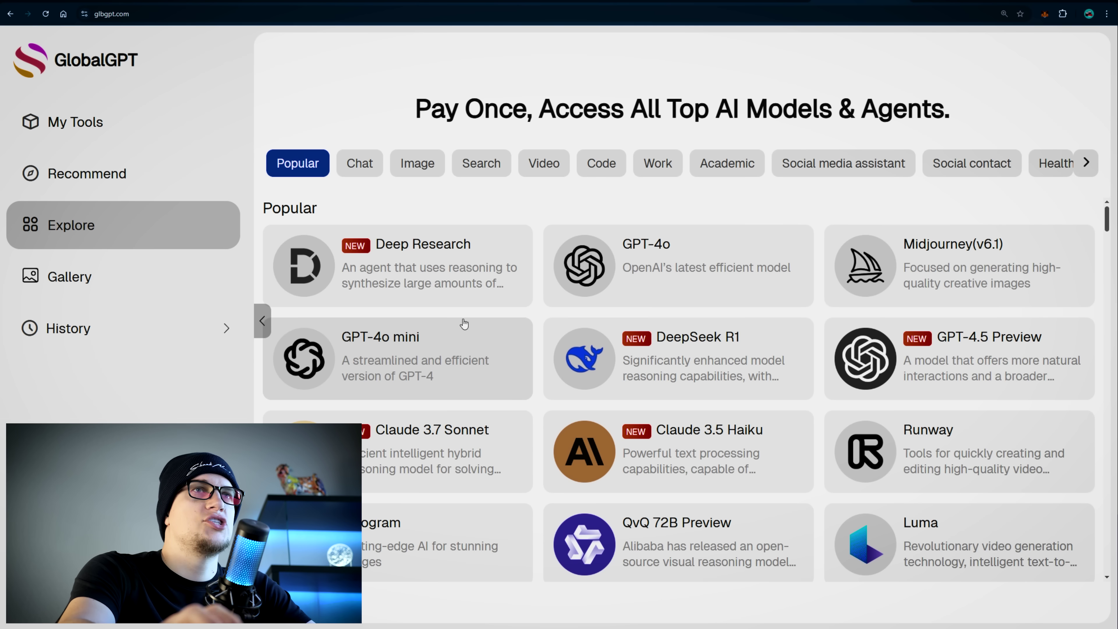
scroll(509, 304, "down", 3)
scroll(509, 311, "up", 3)
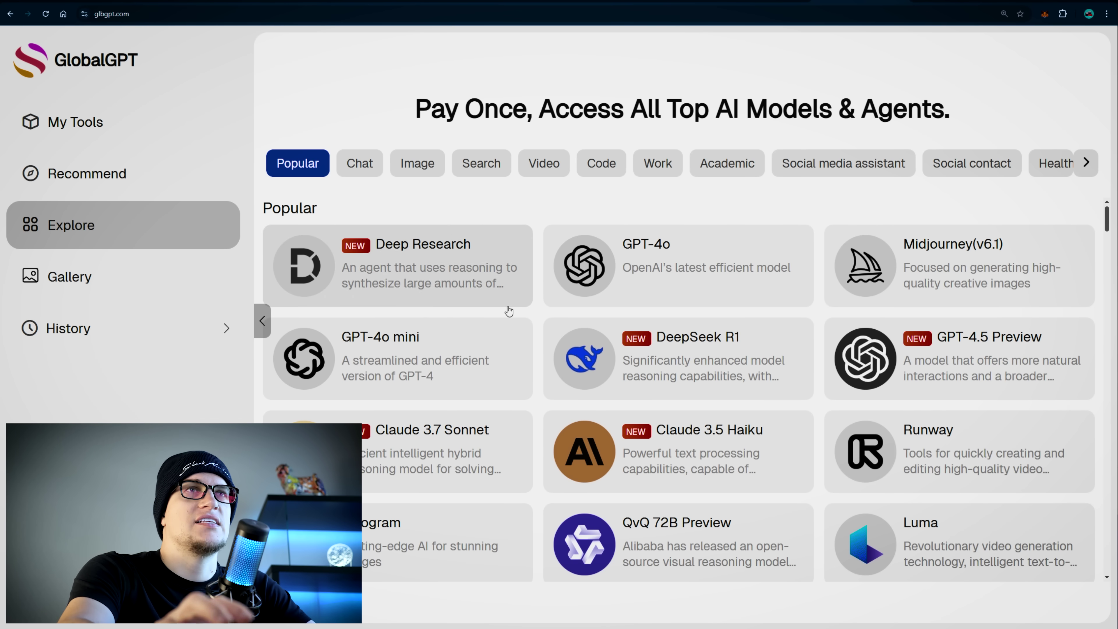
left_click(642, 303)
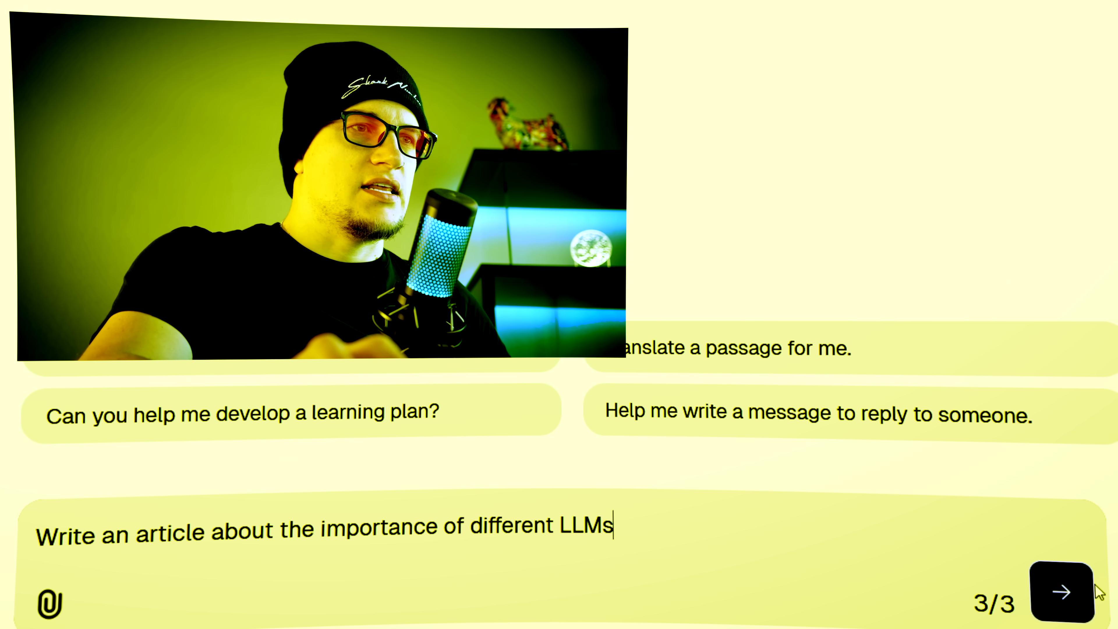
left_click(1092, 590)
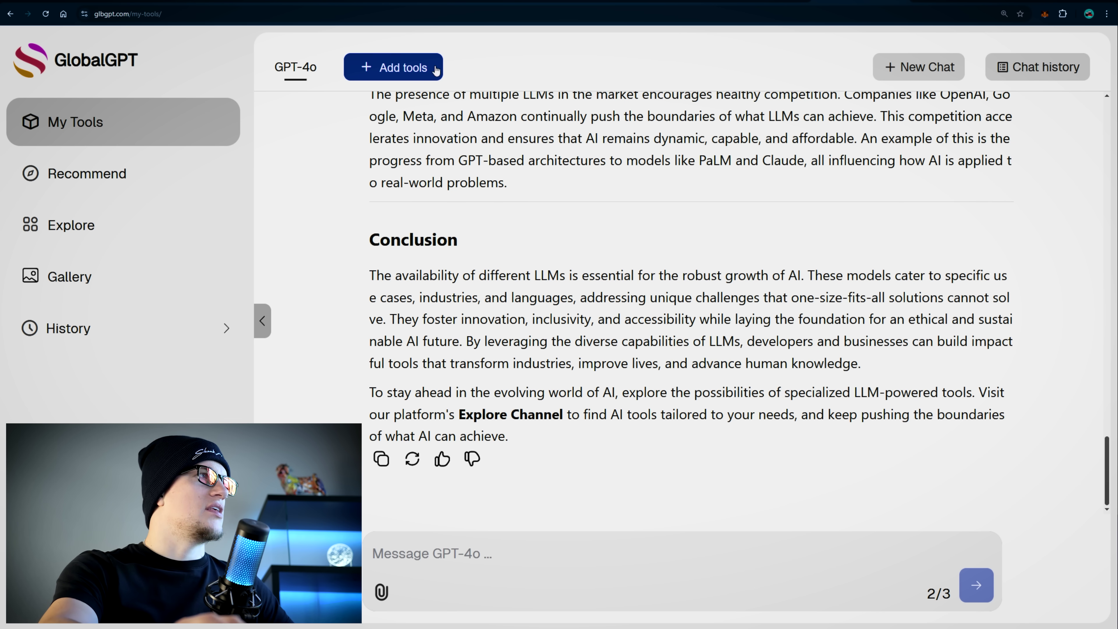
Add Claude 3.7 Sonnet to the tools and send it a request for a one-pager site
left_click(397, 66)
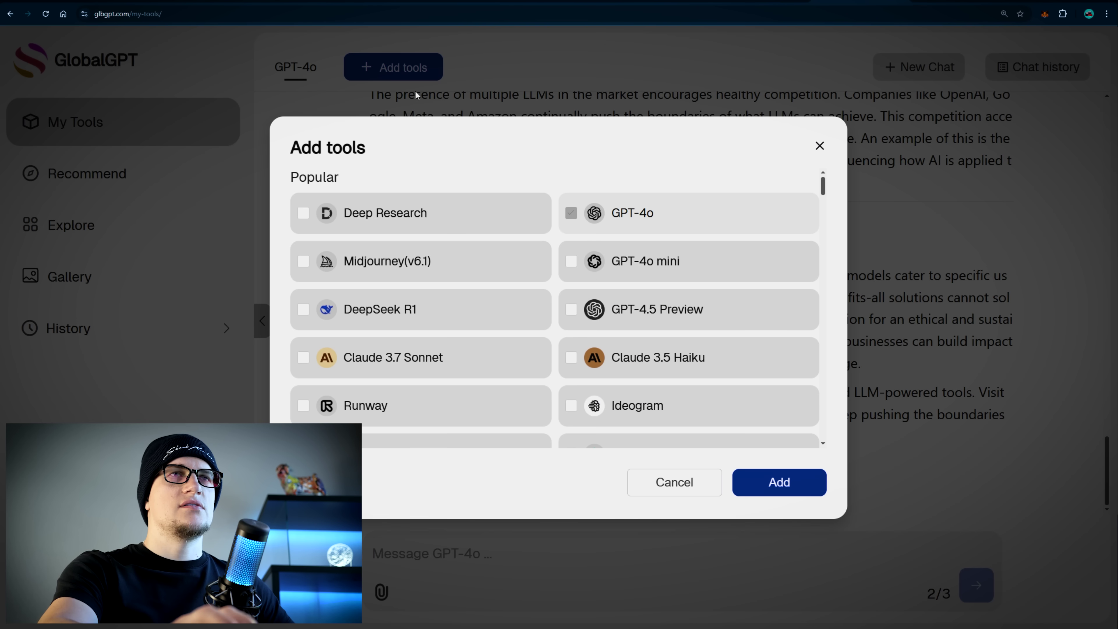
scroll(594, 288, "down", 10)
scroll(599, 292, "up", 10)
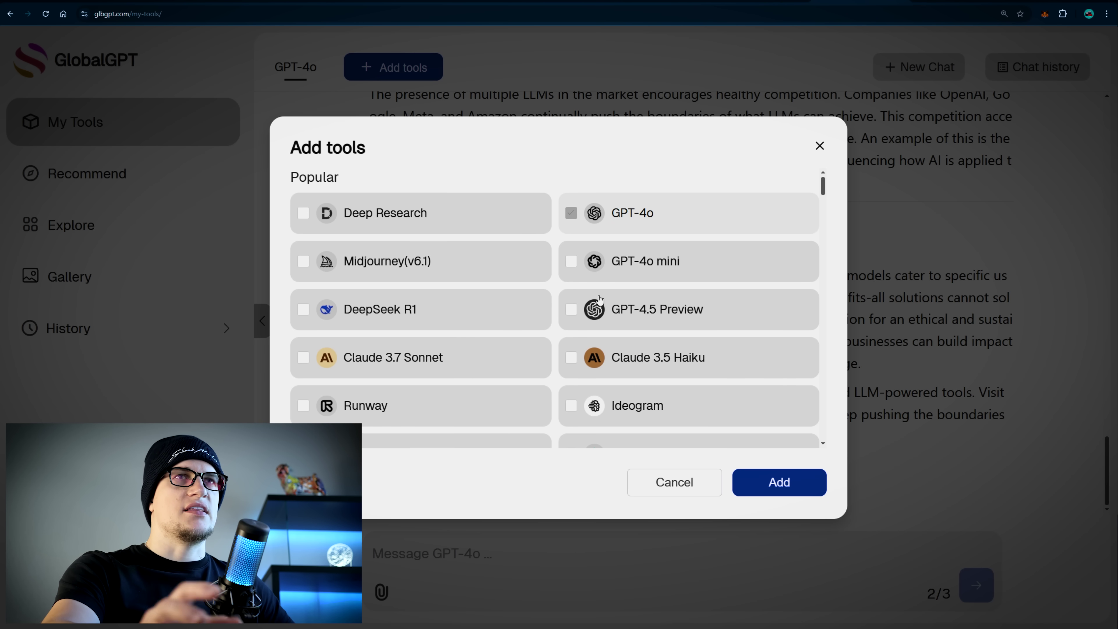
scroll(599, 300, "down", 2)
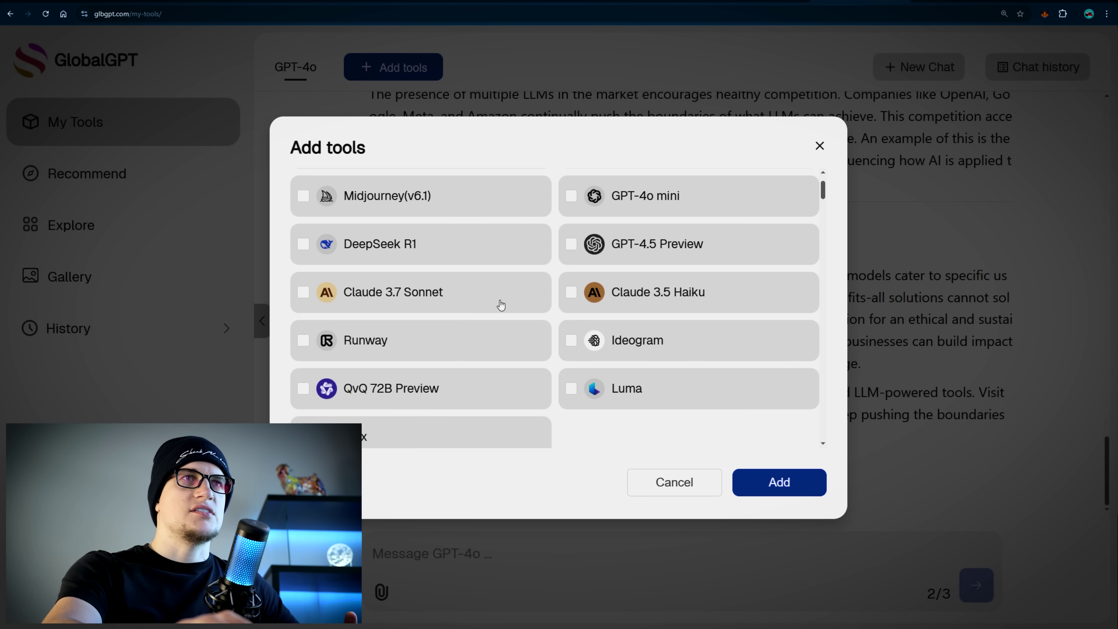
scroll(635, 281, "up", 2)
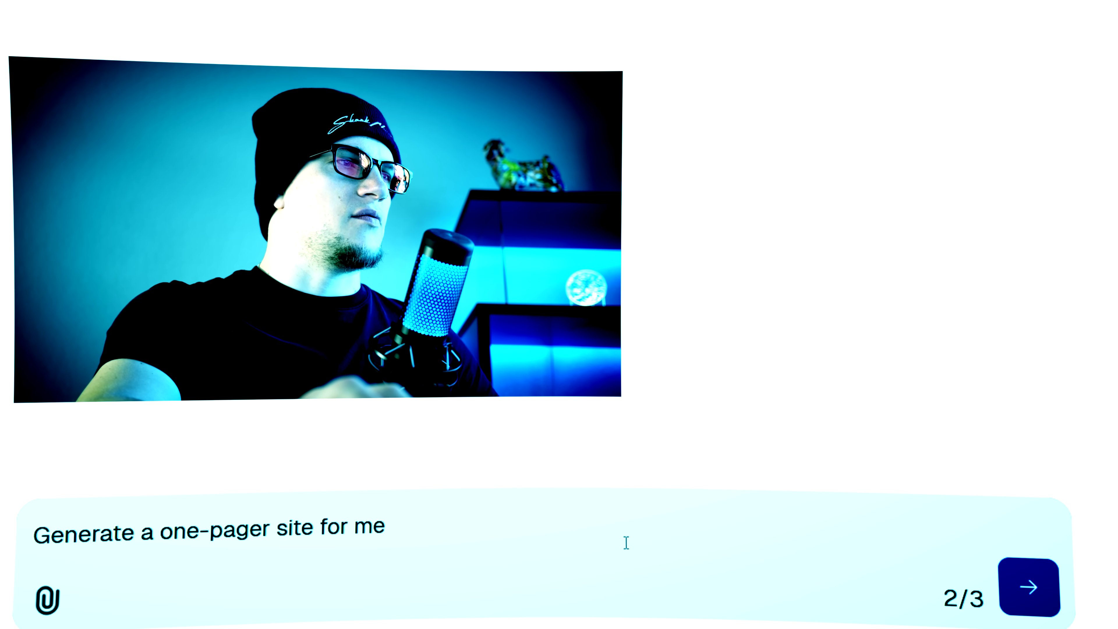
left_click(974, 587)
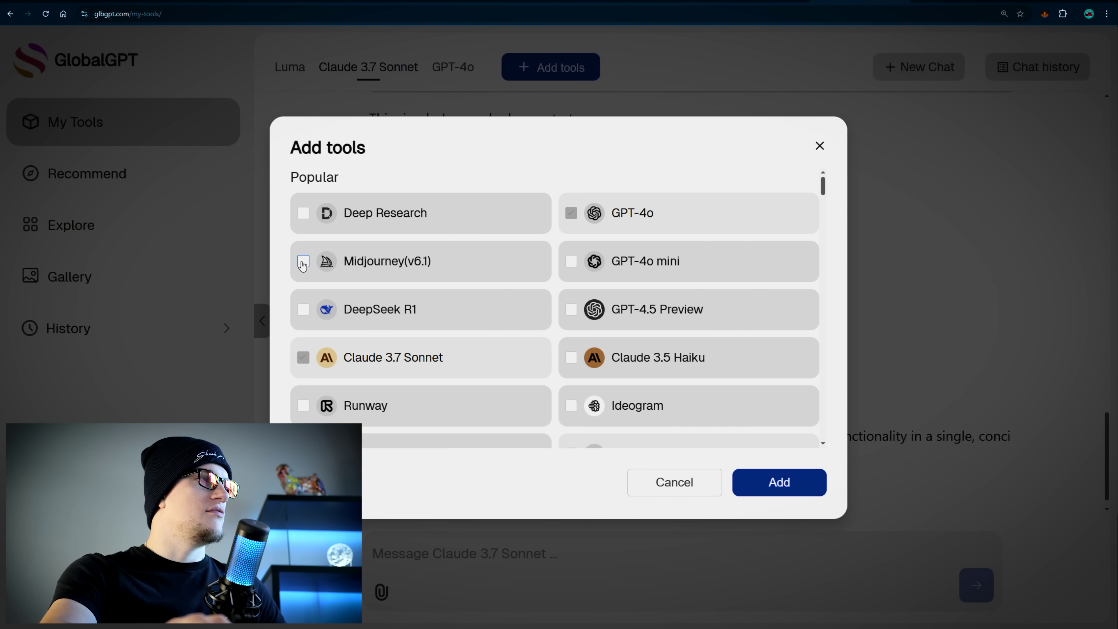
Add Midjourney(v6.1) to the tools
left_click(747, 485)
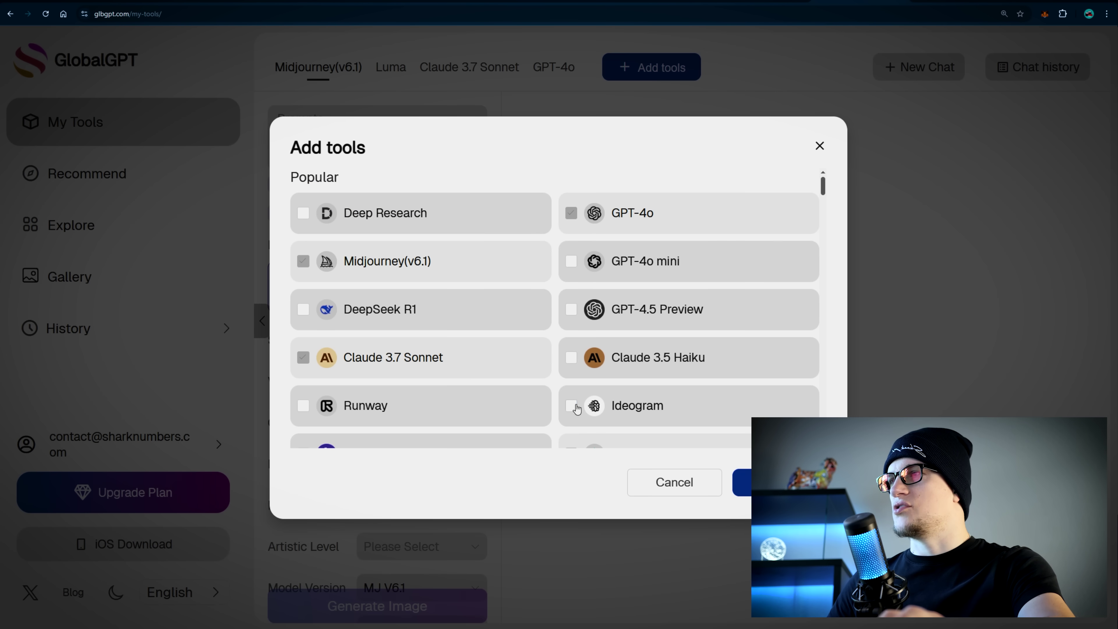
Add Ideogram and Flux to the tools, then switch to the Midjourney(v6.1) generator
left_click(779, 482)
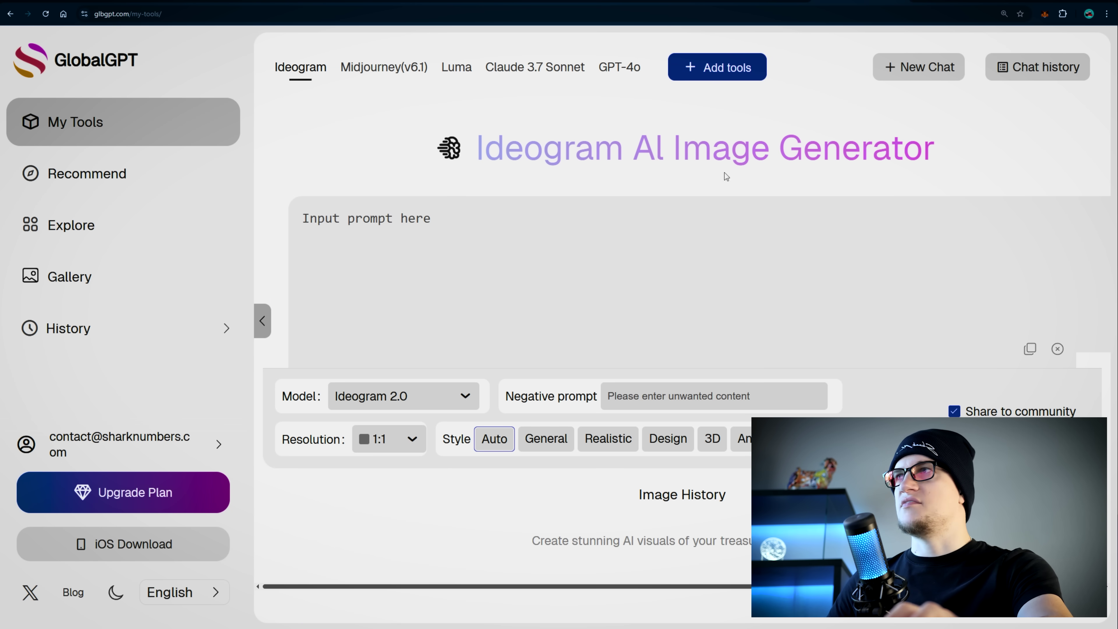
left_click(708, 77)
scroll(305, 374, "down", 3)
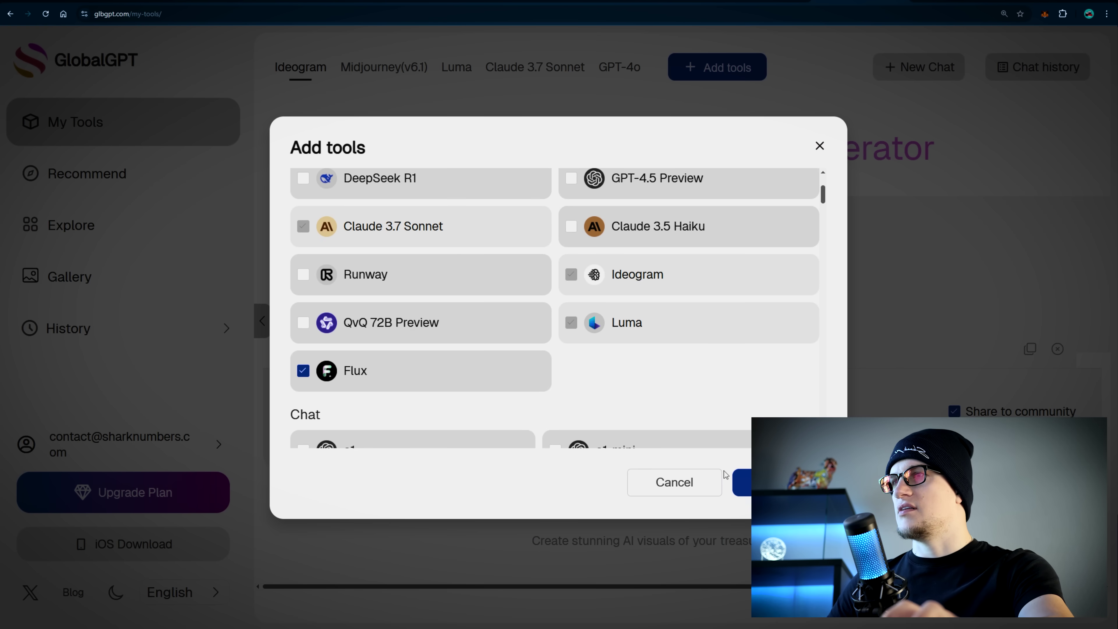
left_click(779, 482)
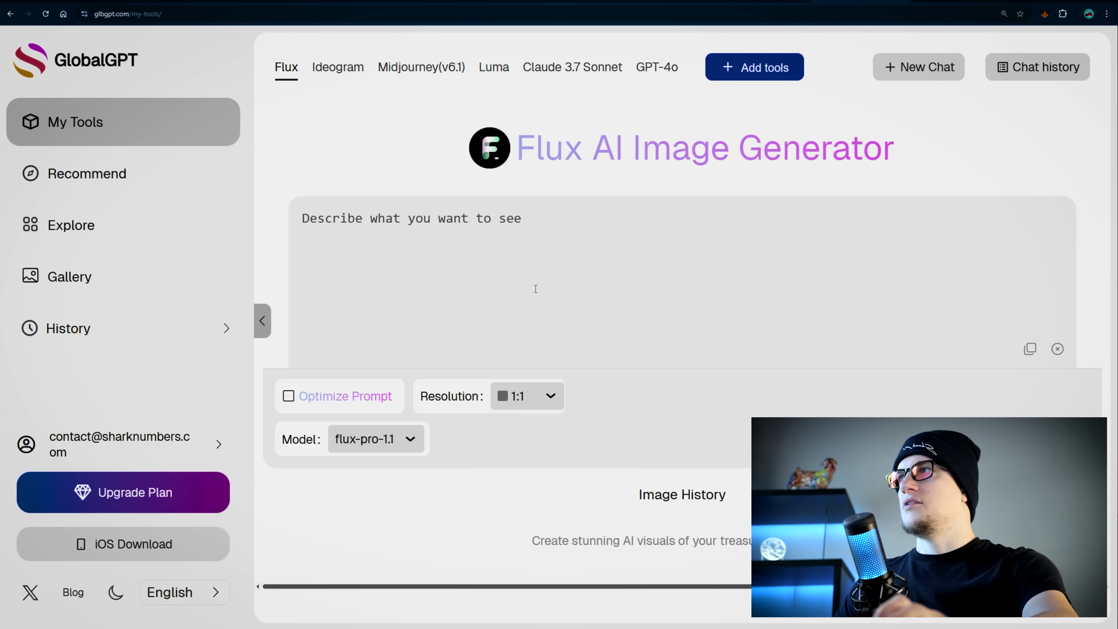
left_click(407, 70)
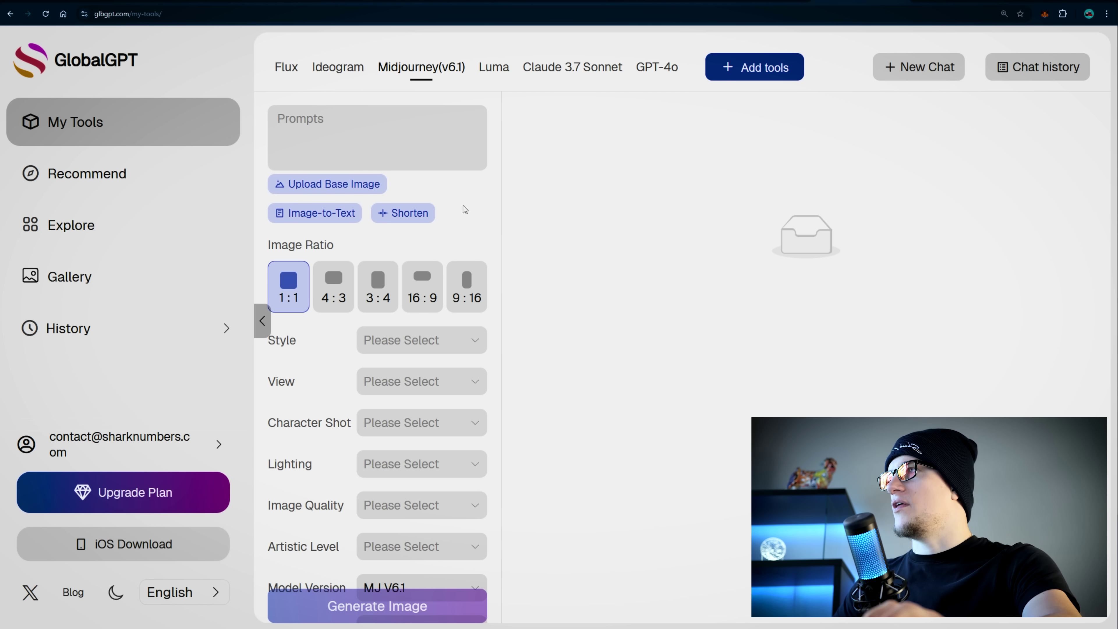
Generate Midjourney images from 'cyberpunk 2077, running elephant' and enlarge the four-image grid
left_click(332, 152)
type("cyberpunk 20")
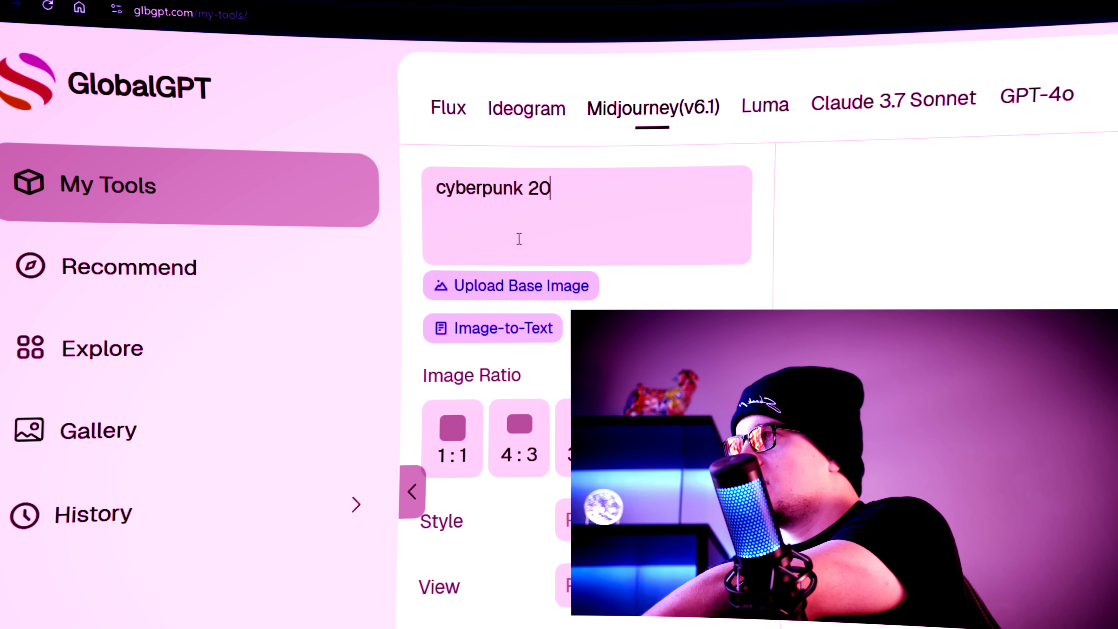
type("77, running elephan")
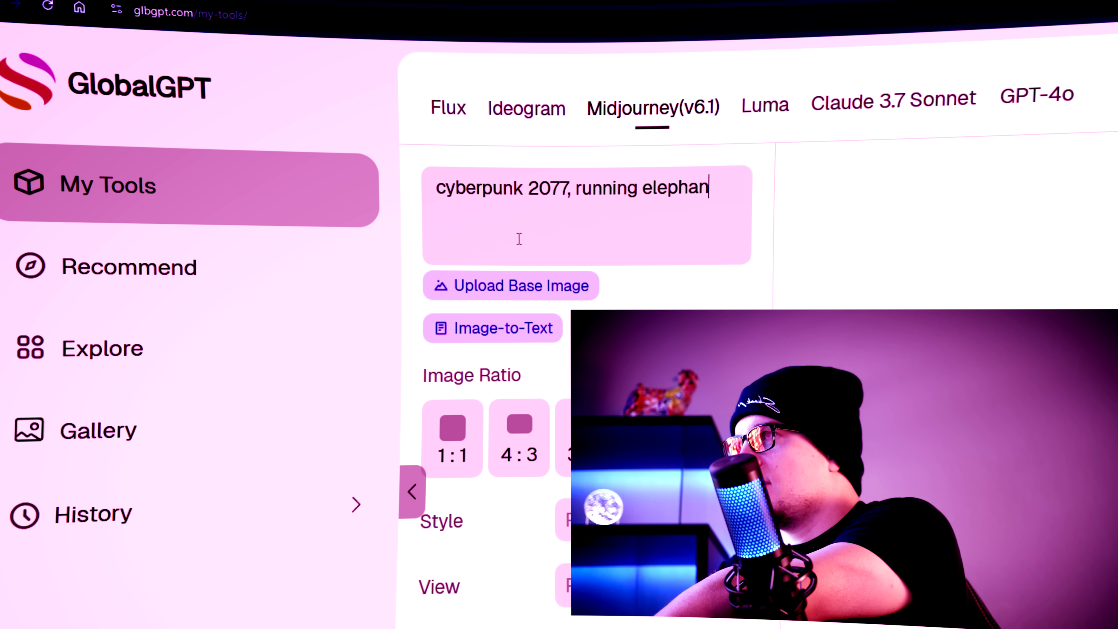
type("t")
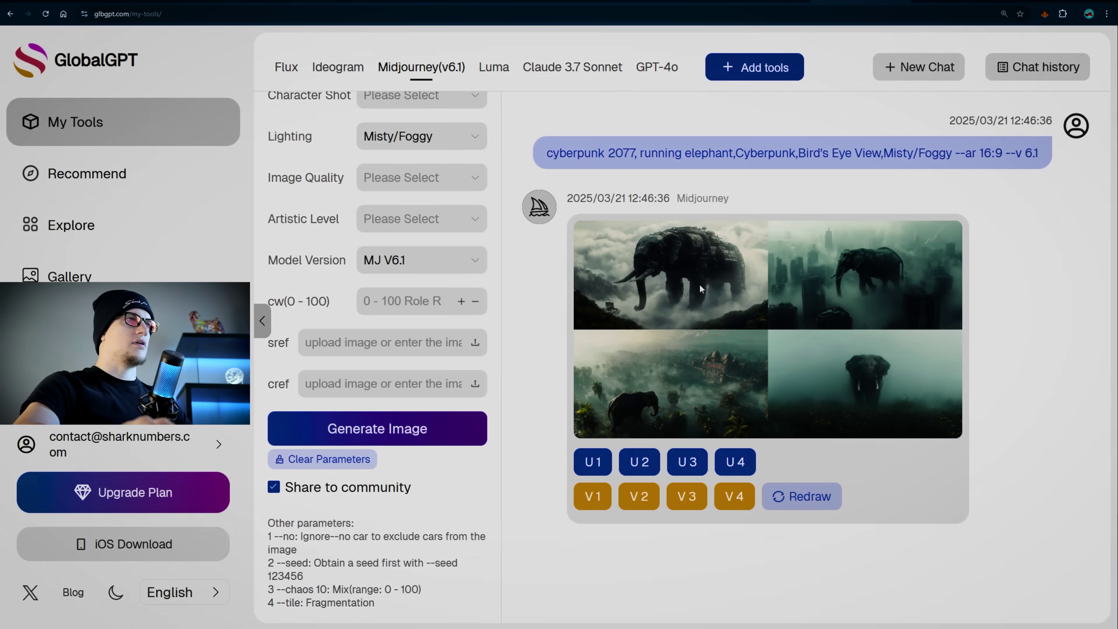
left_click(699, 284)
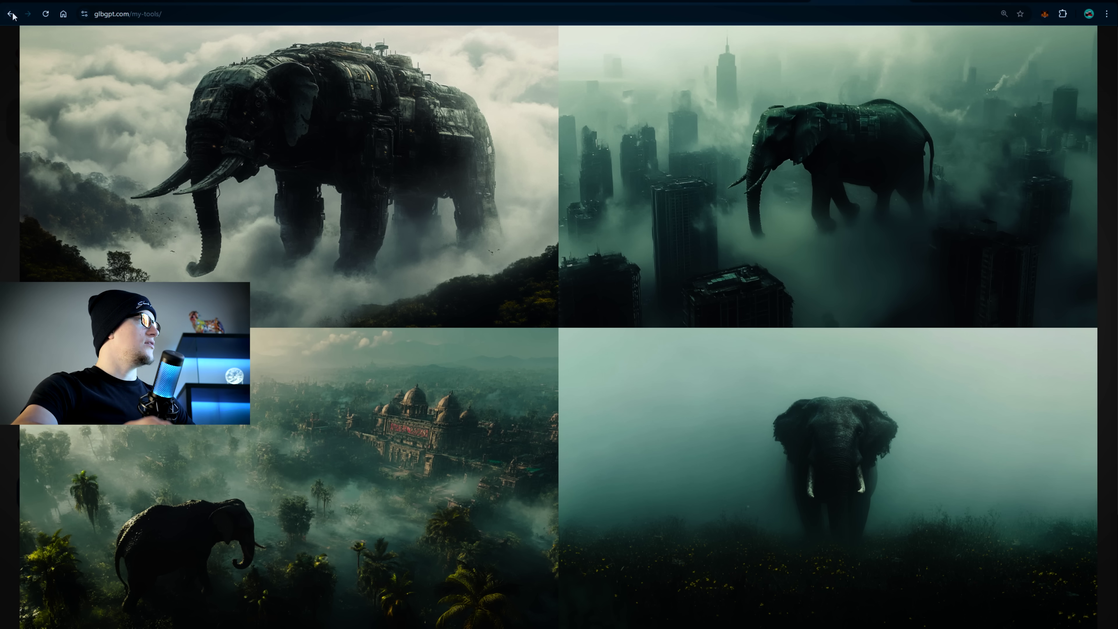
Generate a 16:9 Flux image from the prompt 'Paradise, dynamic mirror' and close the enlarged result
left_click(13, 78)
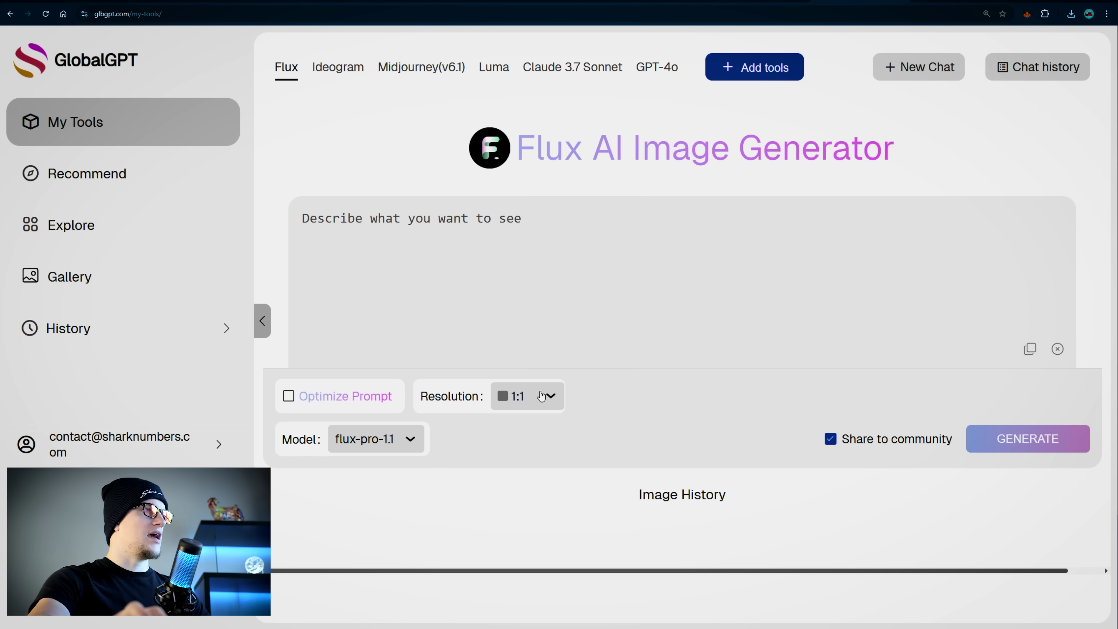
left_click(542, 397)
left_click(553, 466)
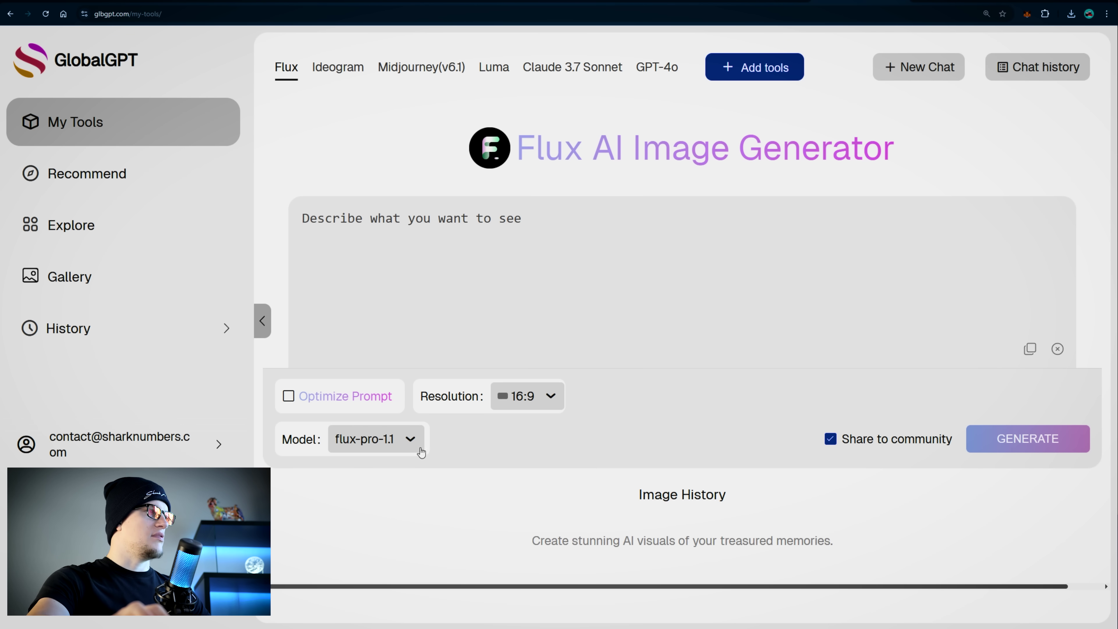
left_click(389, 248)
type("Paradise, dynamic mor")
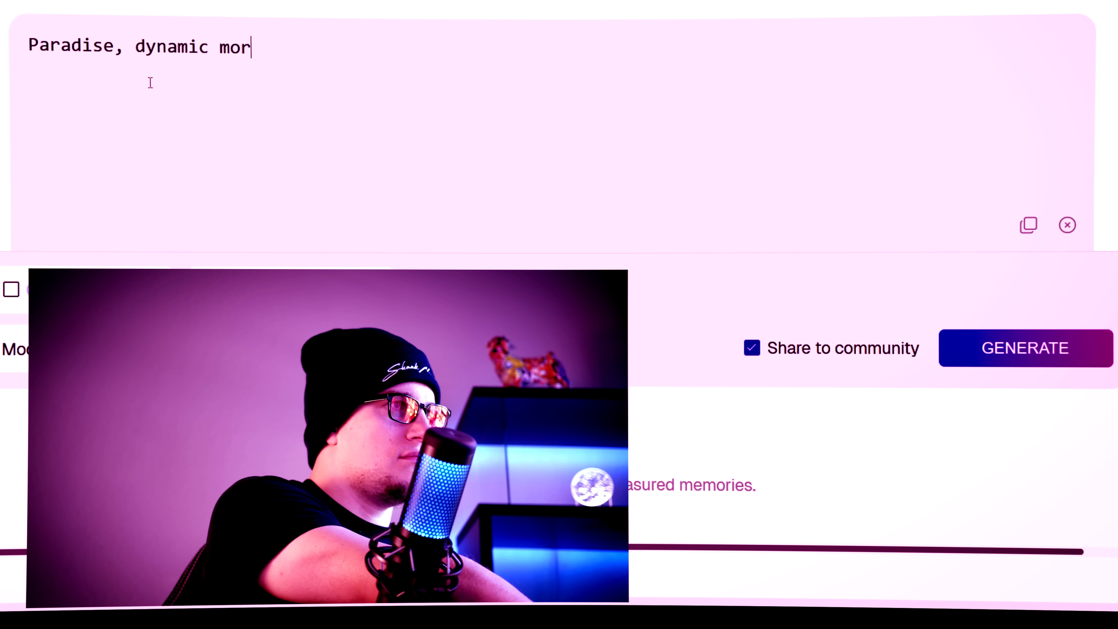
key("BackSpace")
key("BackSpace")
type("irror")
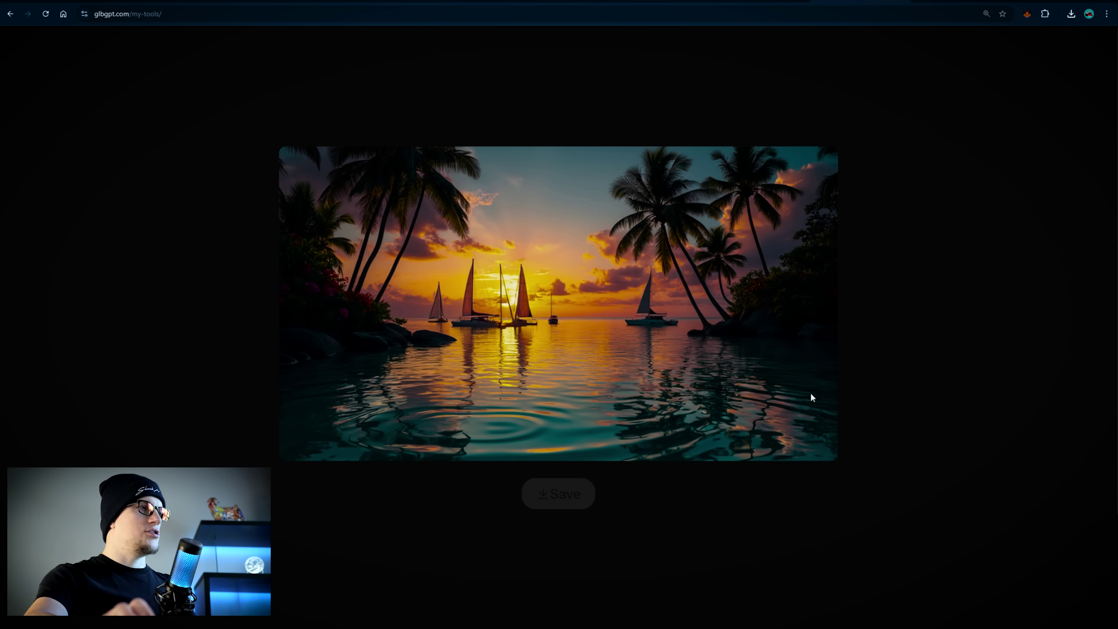
left_click(566, 381)
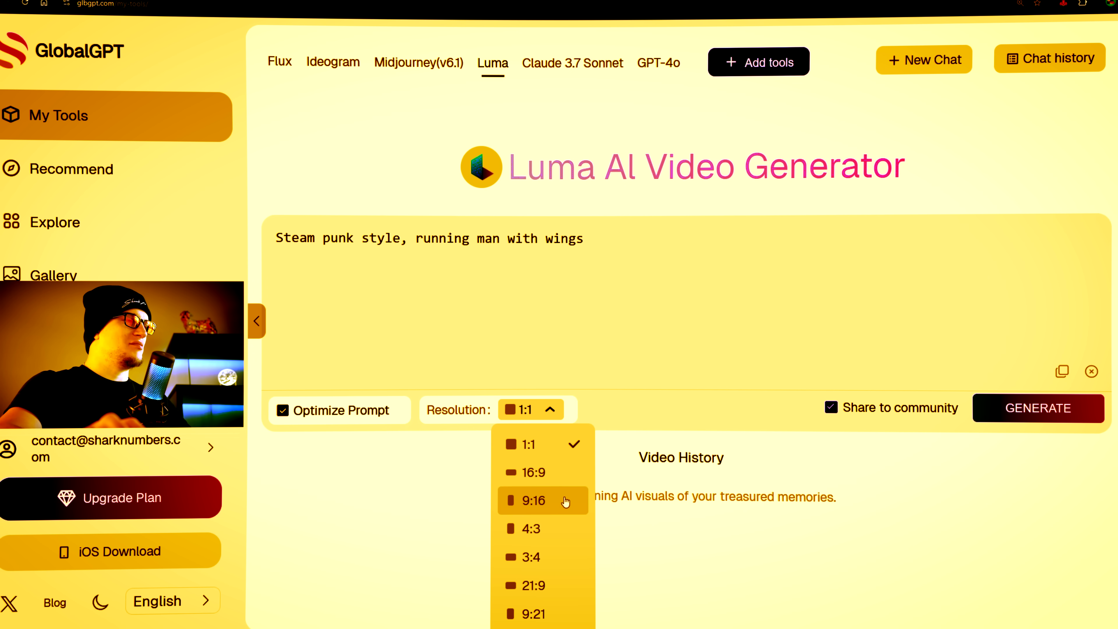
Generate a 16:9 Luma video of the steampunk winged running man and play it from the start
left_click(561, 485)
left_click(1019, 416)
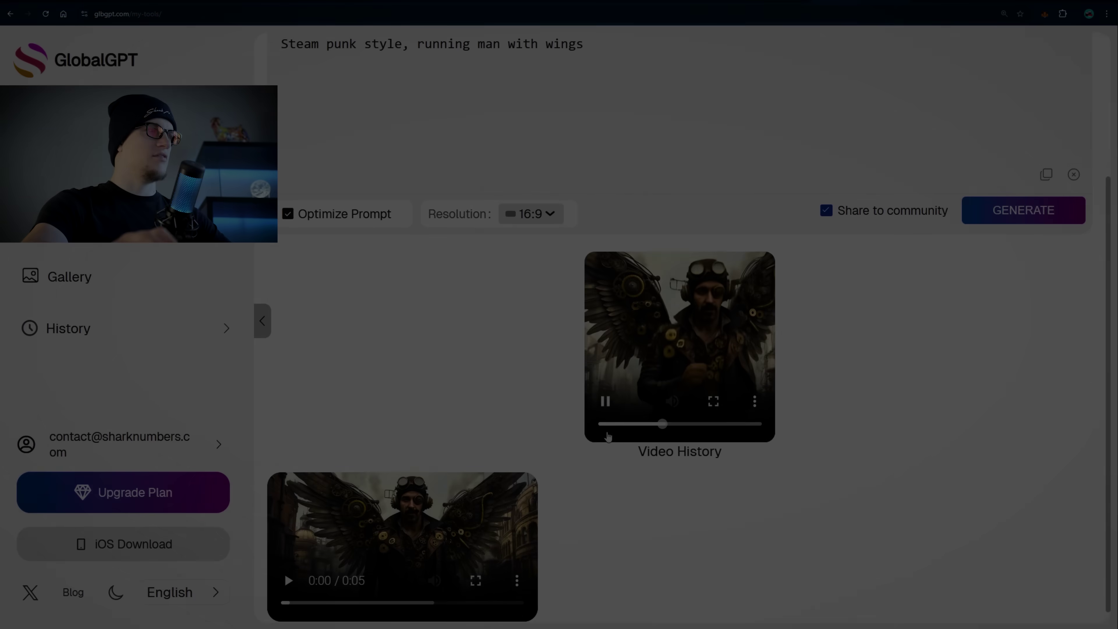
scroll(459, 525, "down", 1)
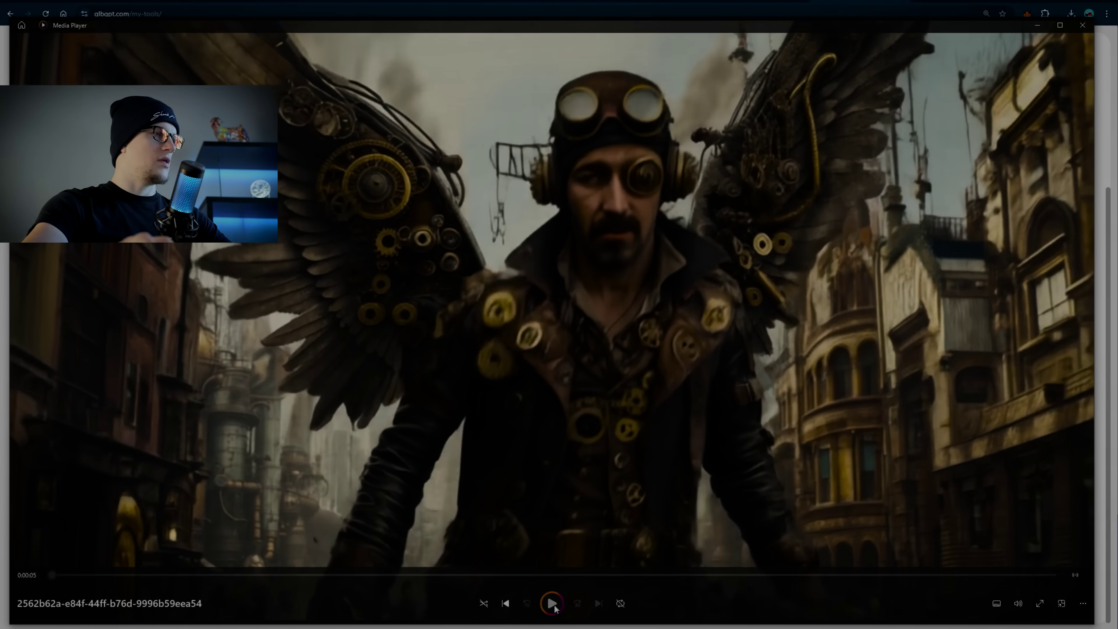
left_click(552, 604)
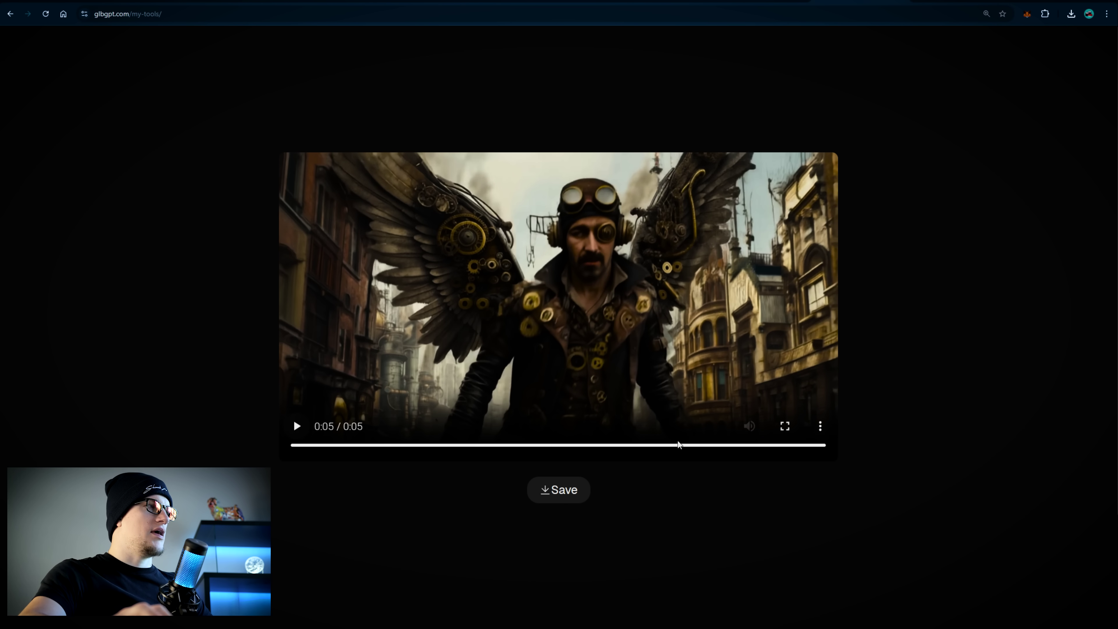
left_click(298, 426)
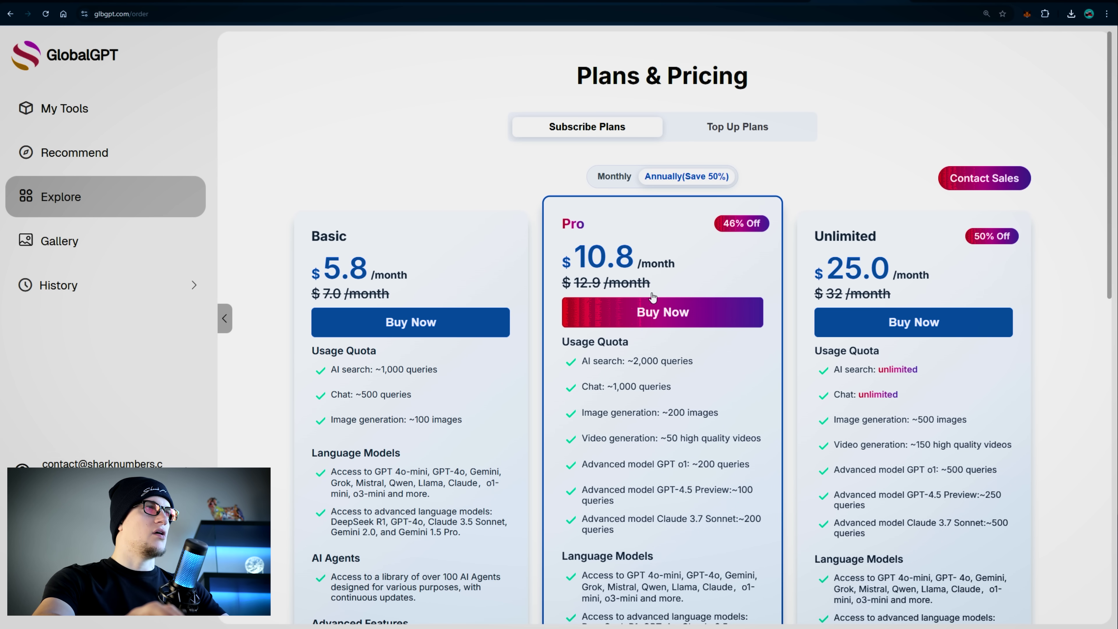
Scroll through the Plans & Pricing page comparing the Basic, Pro and Unlimited plans
scroll(635, 280, "down", 2)
scroll(635, 281, "up", 2)
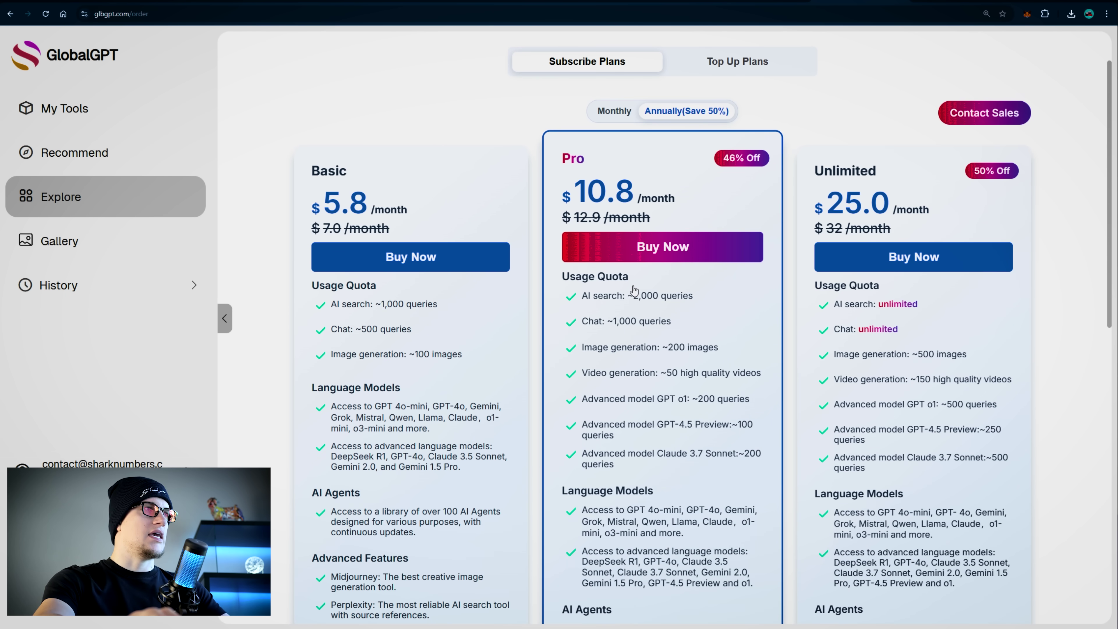
scroll(634, 291, "down", 2)
scroll(633, 291, "up", 2)
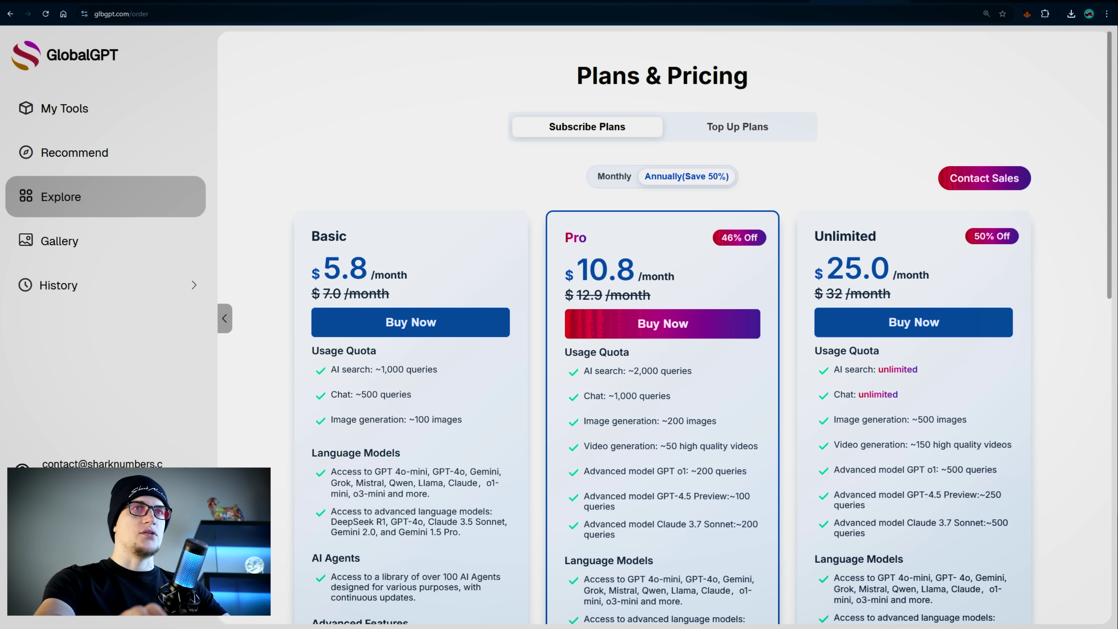
scroll(739, 361, "down", 1)
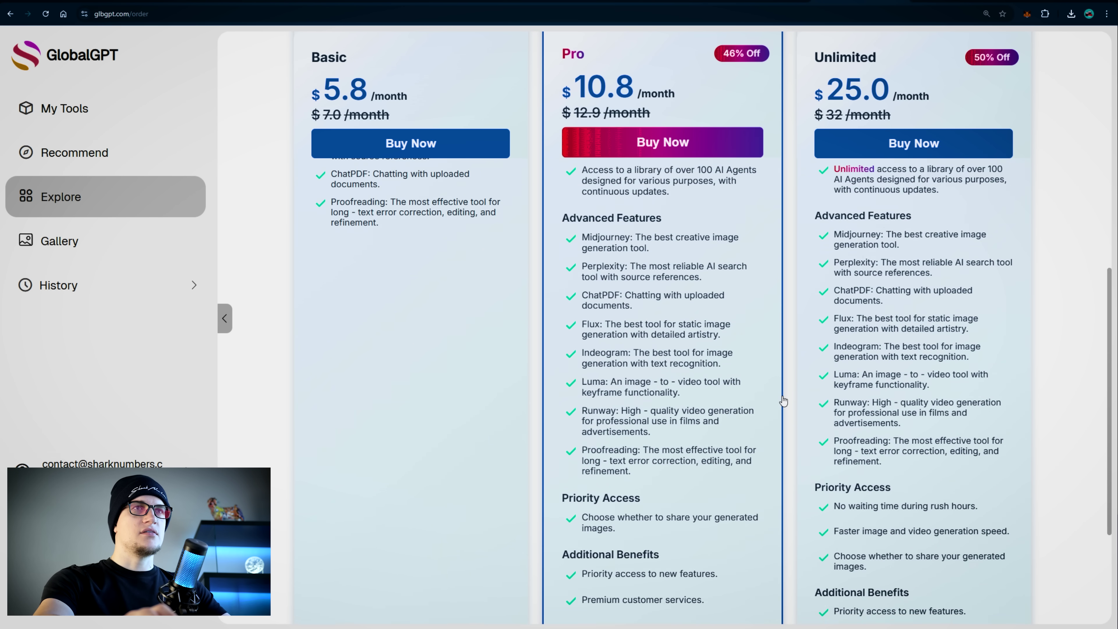
scroll(783, 400, "up", 10)
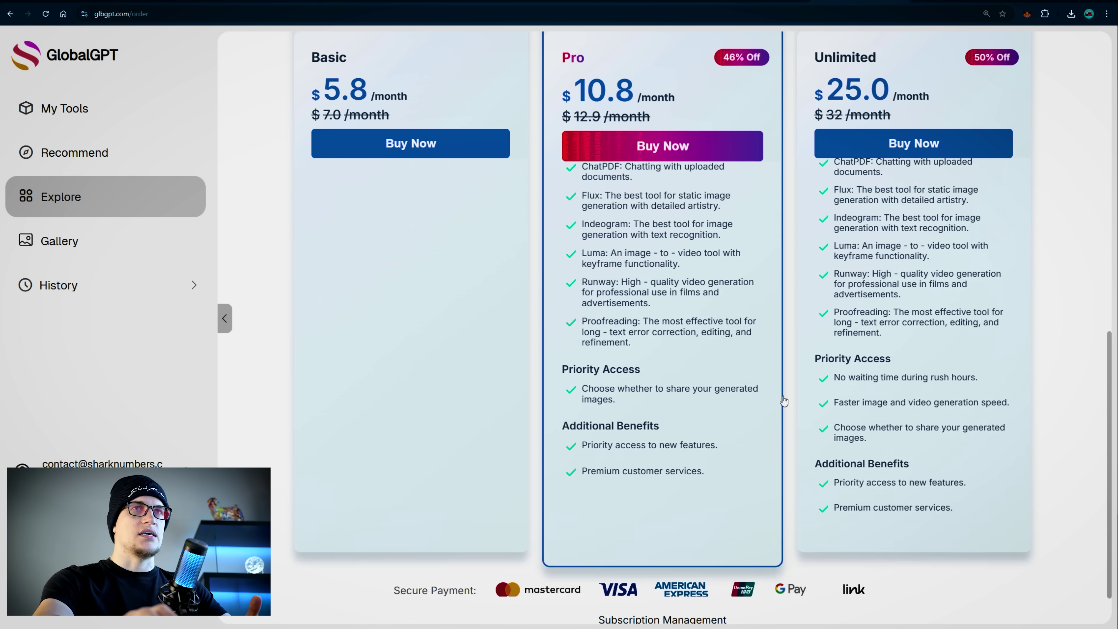
scroll(783, 400, "up", 1)
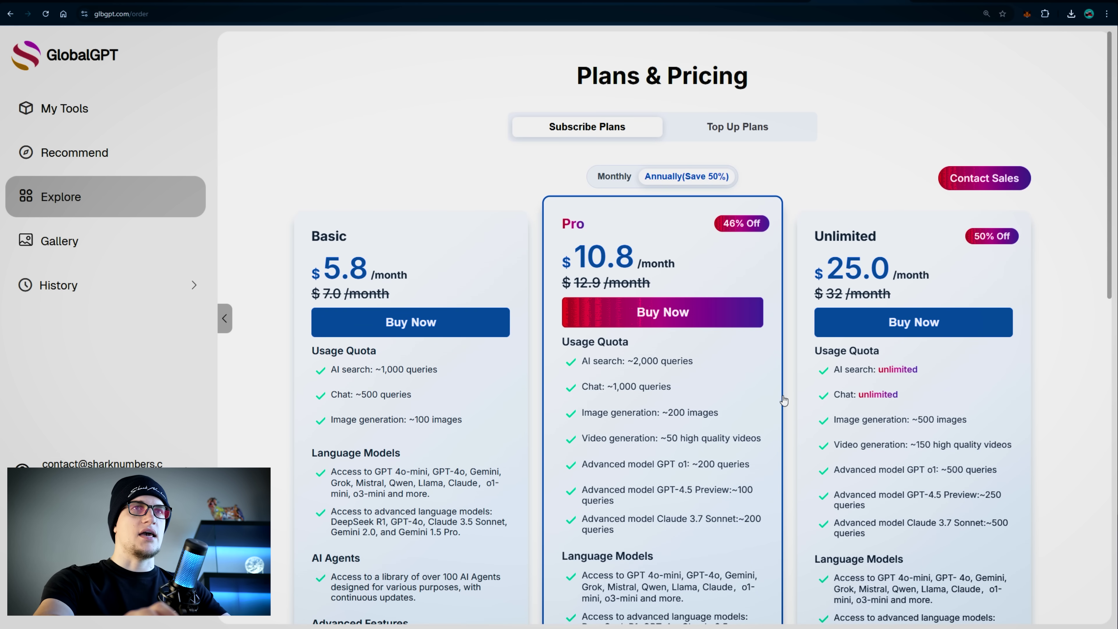